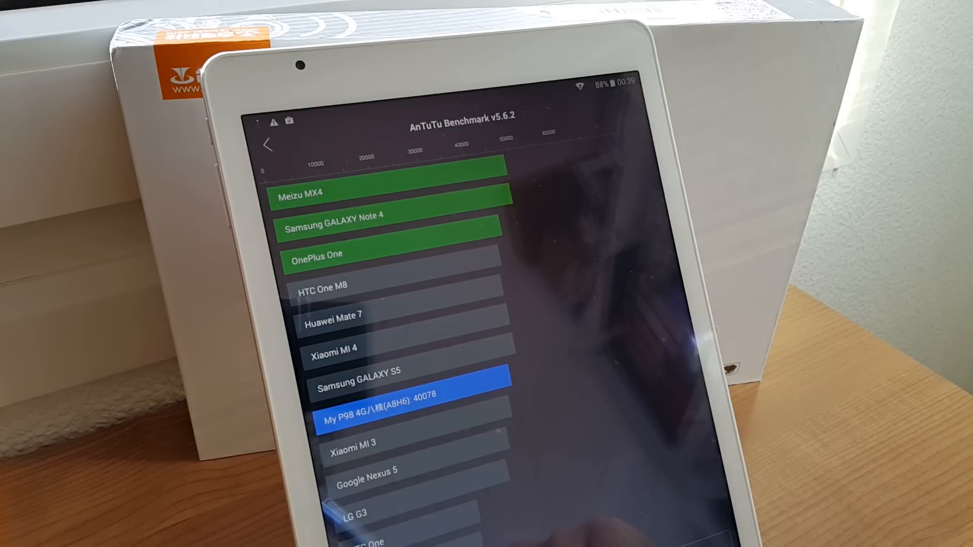
- Dismiss the AnTuTu rating prompt over the 40078 score and return to the home screen
key(Escape)
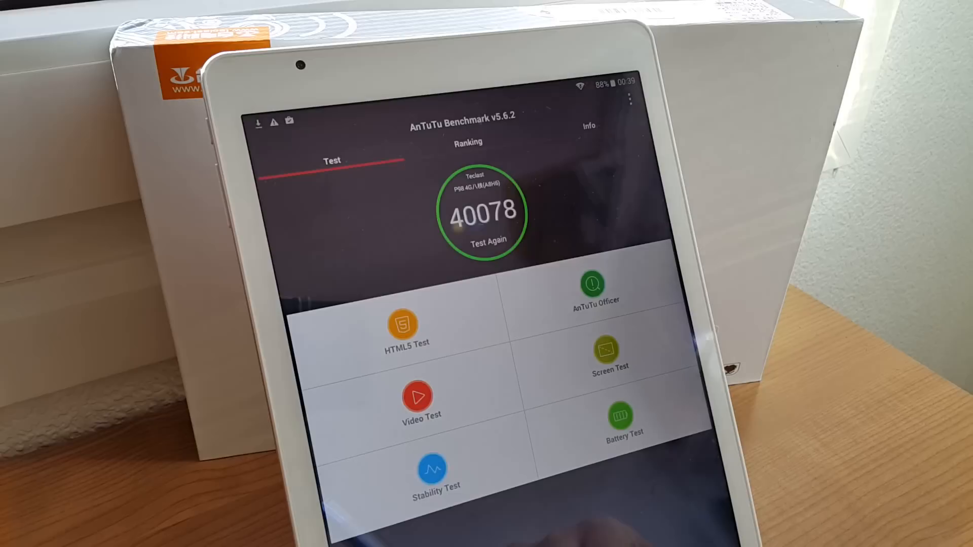
key(Escape)
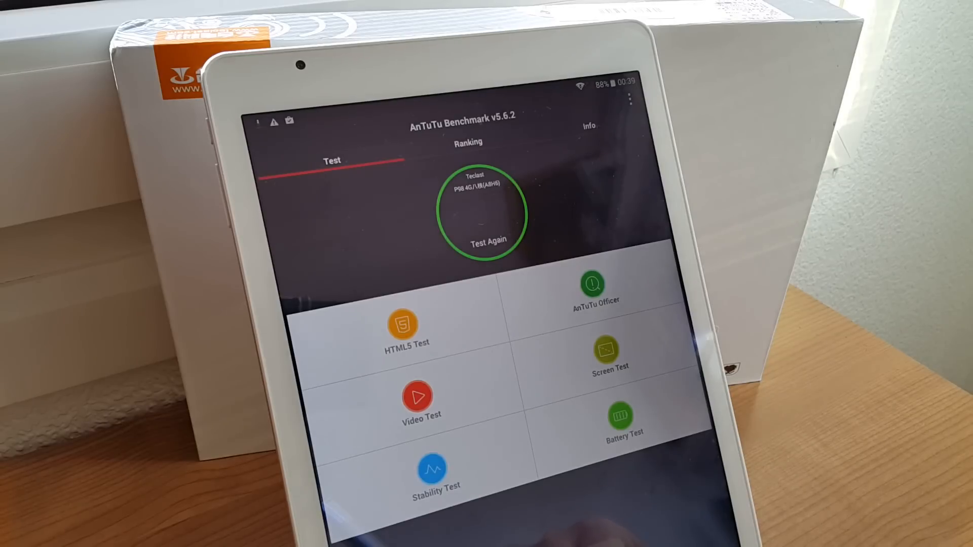
drag(674, 445, 426, 448)
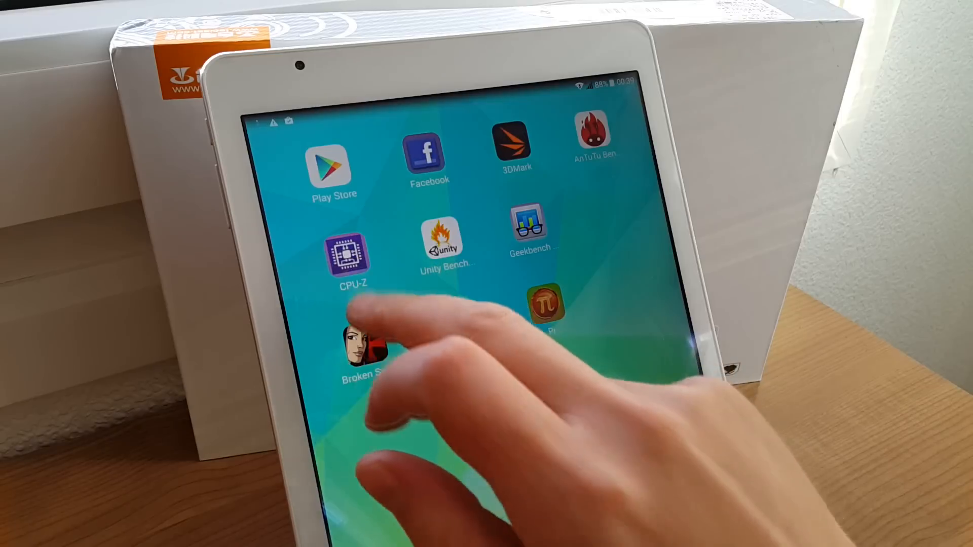
click(348, 255)
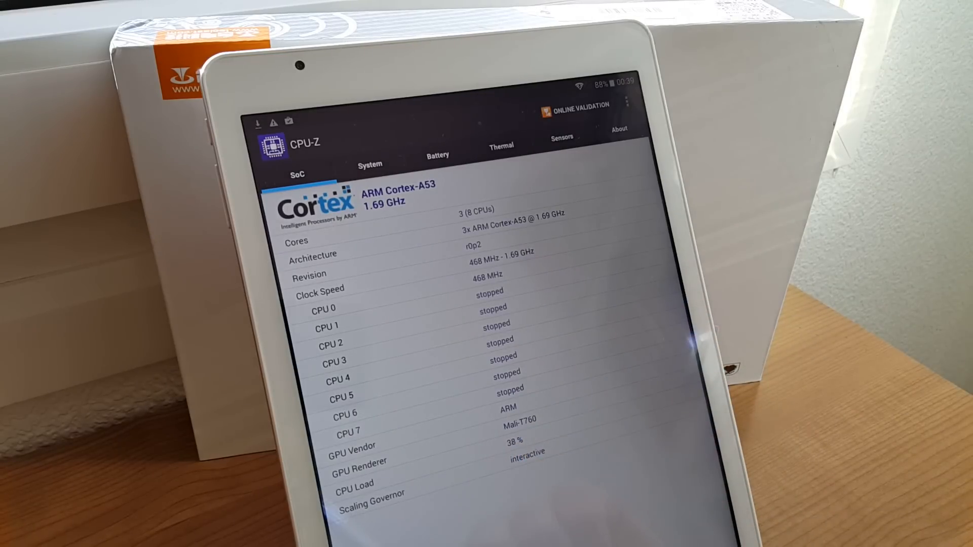
click(370, 165)
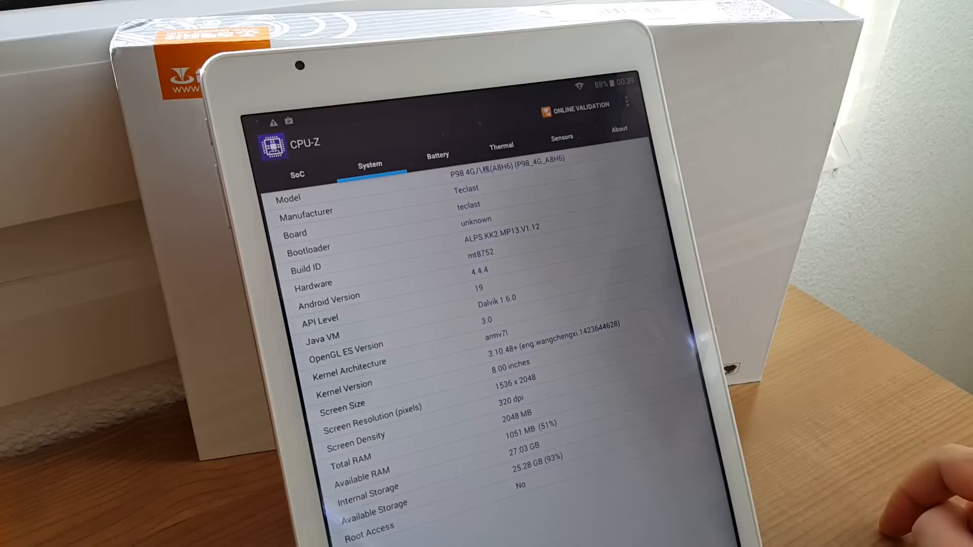
click(439, 155)
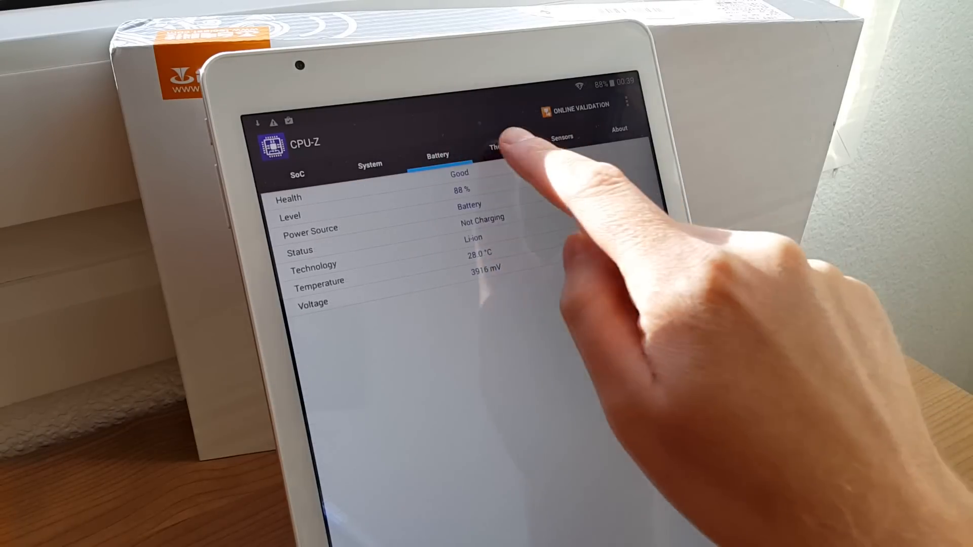
click(502, 145)
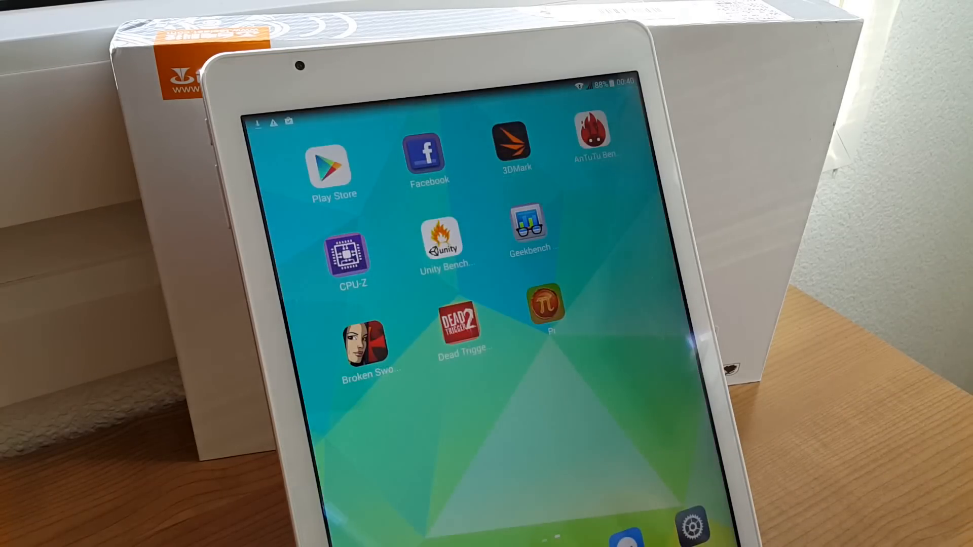
- Launch Geekbench 3 and run its benchmarks, scoring 781 single-core and 3663 multi-core
click(528, 223)
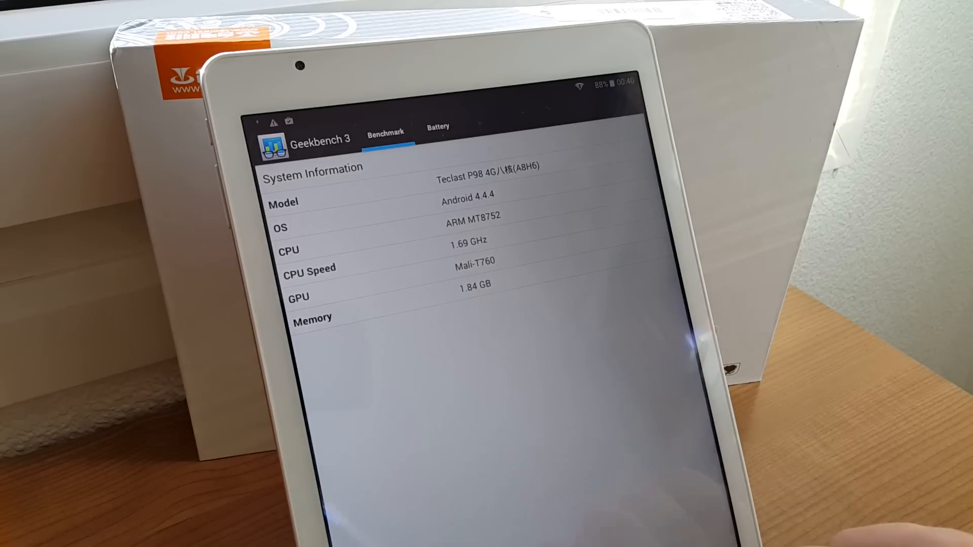
click(532, 536)
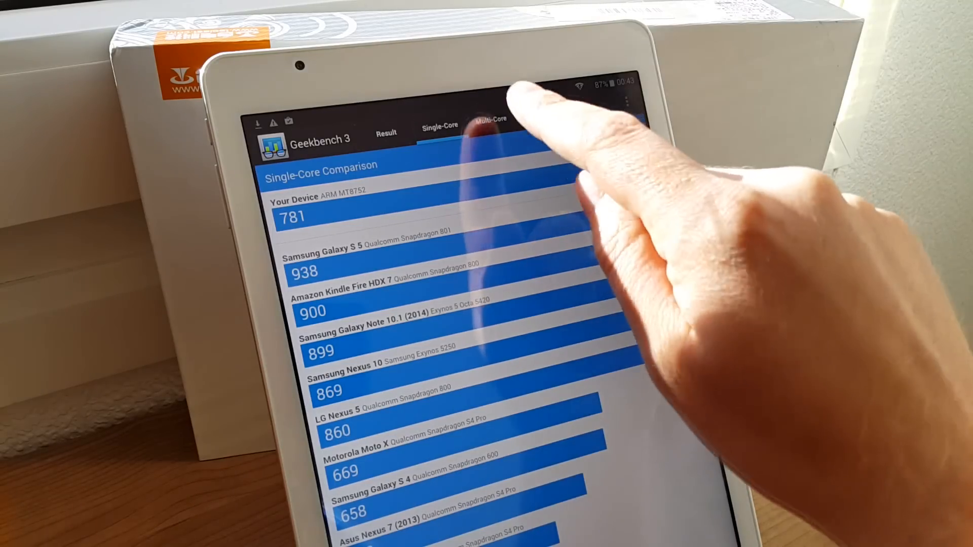
- View the multi-core comparison showing the tablet's 3663 ahead of the listed devices
click(491, 121)
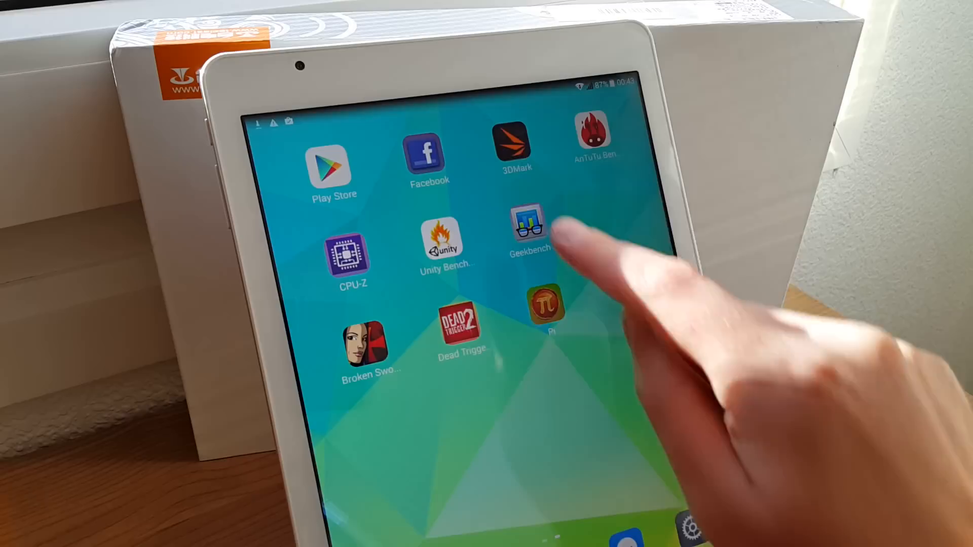
- Launch 3DMark and run Ice Storm Extreme with the volume lowered, scoring 6398
click(511, 141)
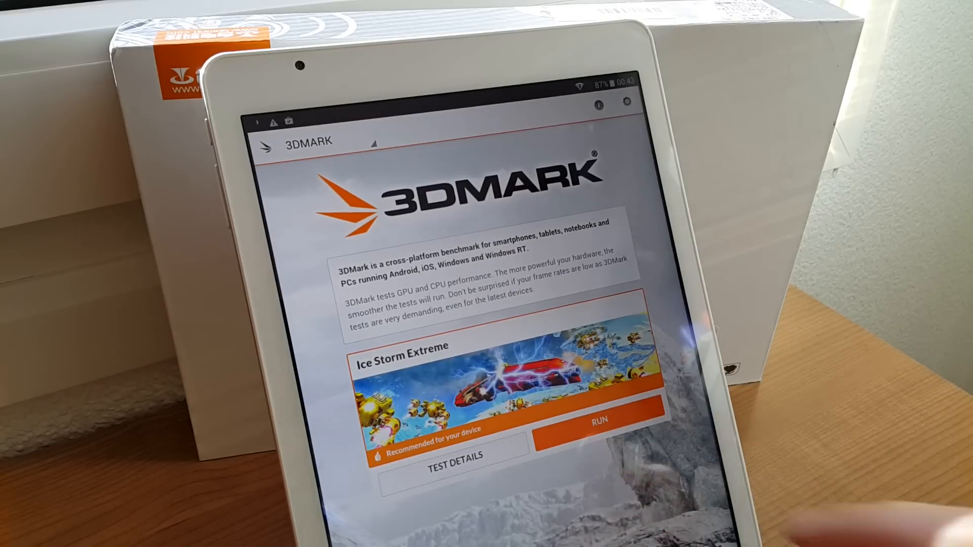
click(598, 422)
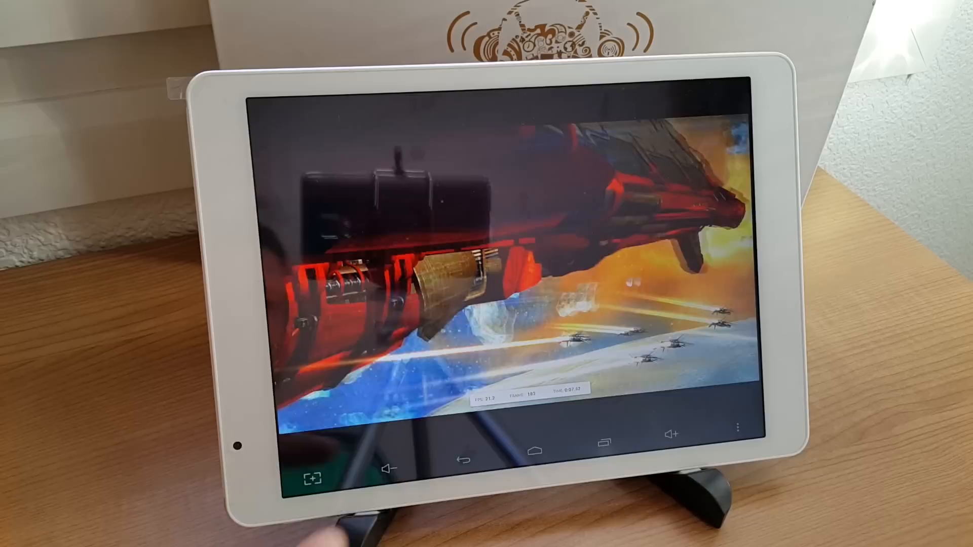
click(389, 469)
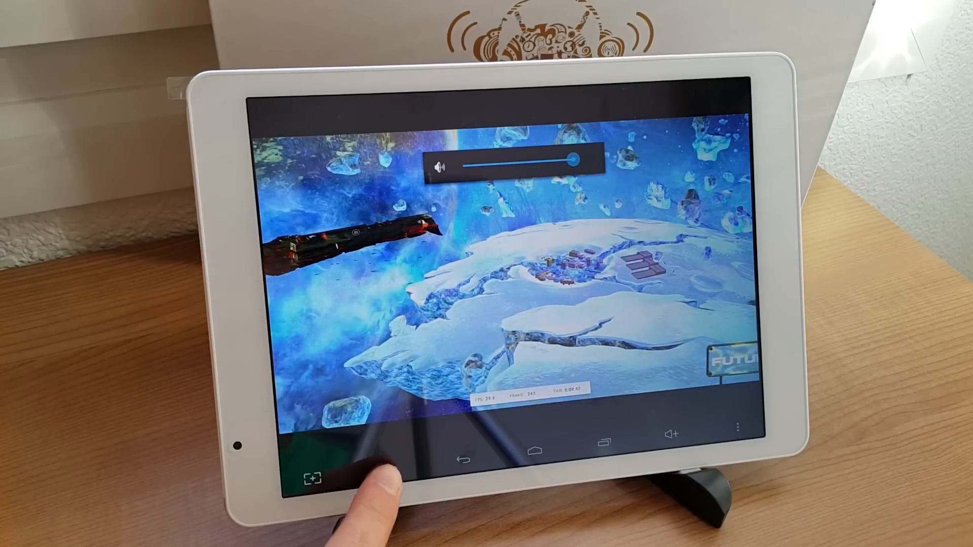
click(388, 469)
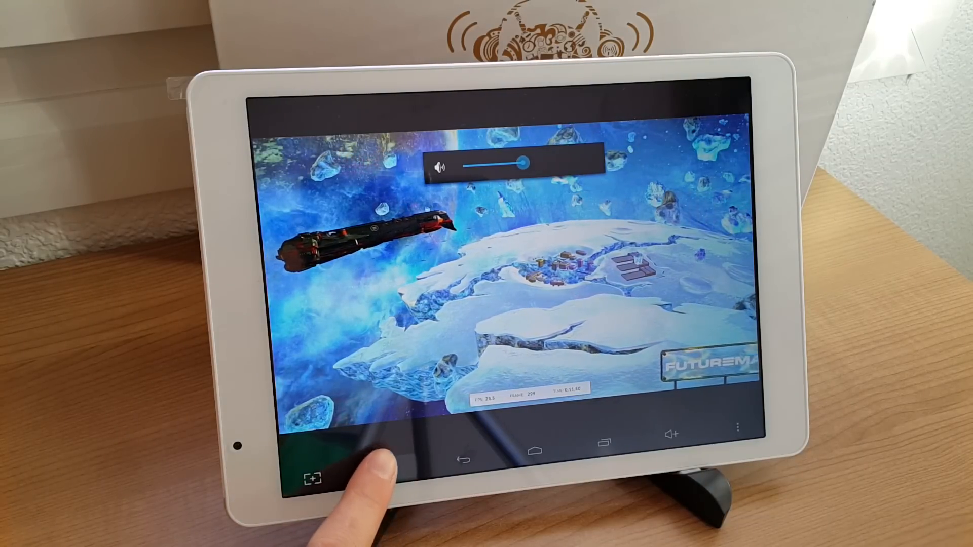
click(387, 468)
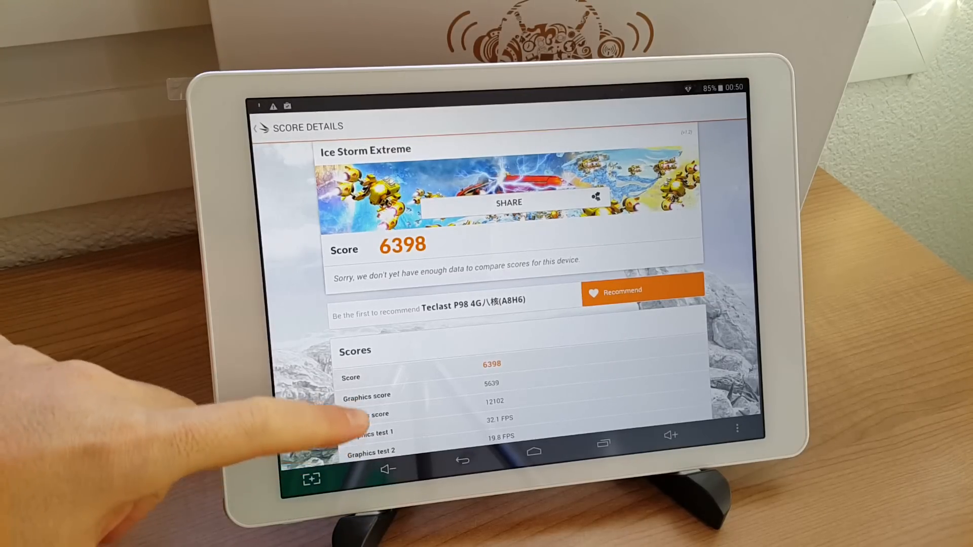
scroll(343, 361, down, 2)
scroll(326, 251, up, 2)
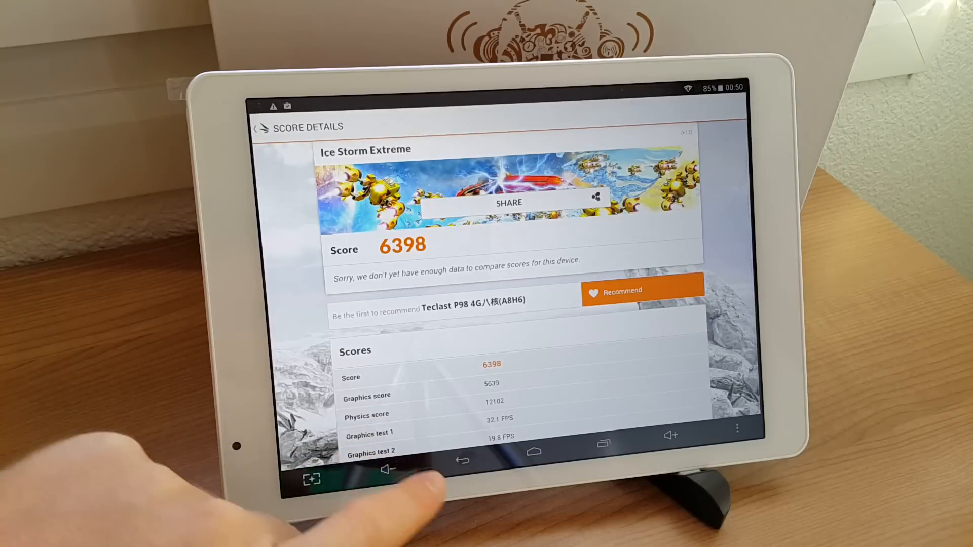
scroll(350, 342, down, 2)
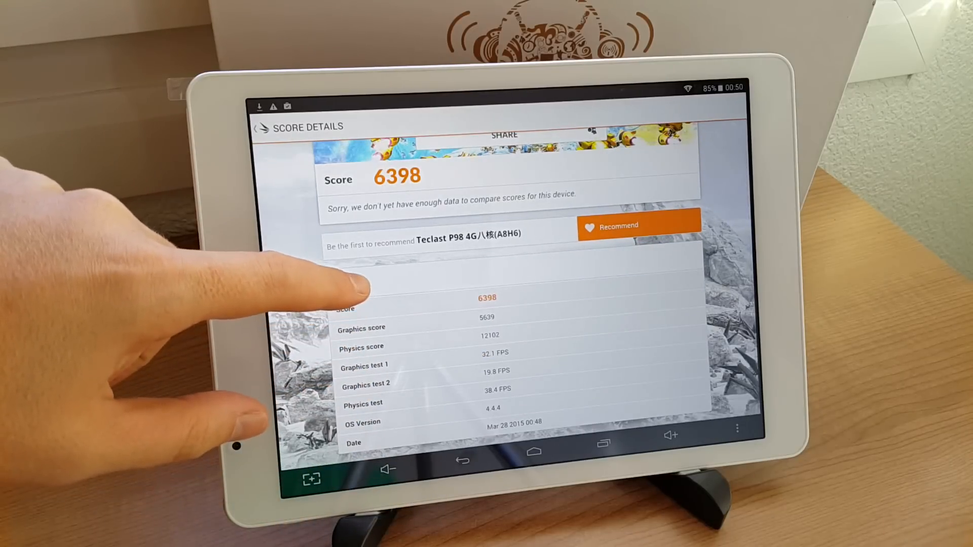
scroll(358, 380, up, 1)
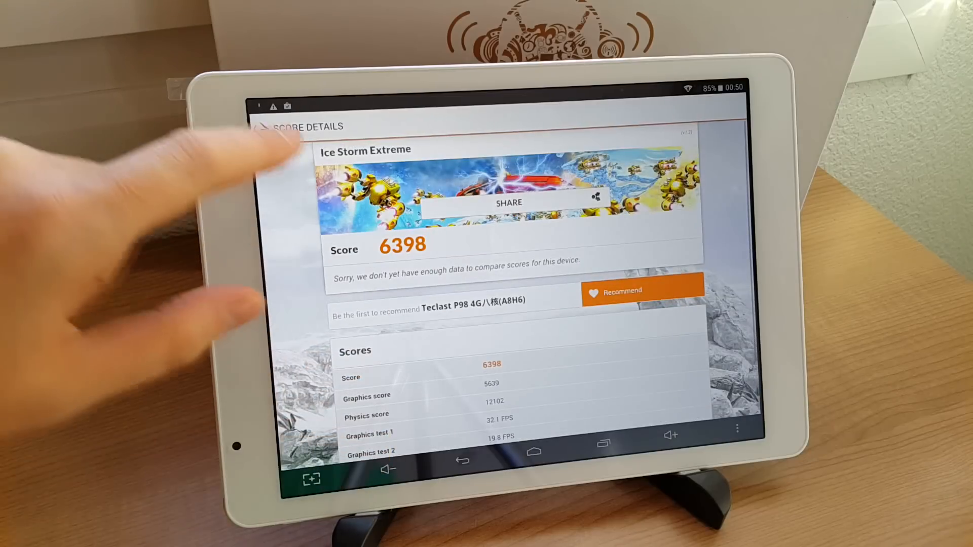
- Browse the Benchmarks, My Device history (6398) and Best Devices lists, then return to 3DMark's start page
click(261, 128)
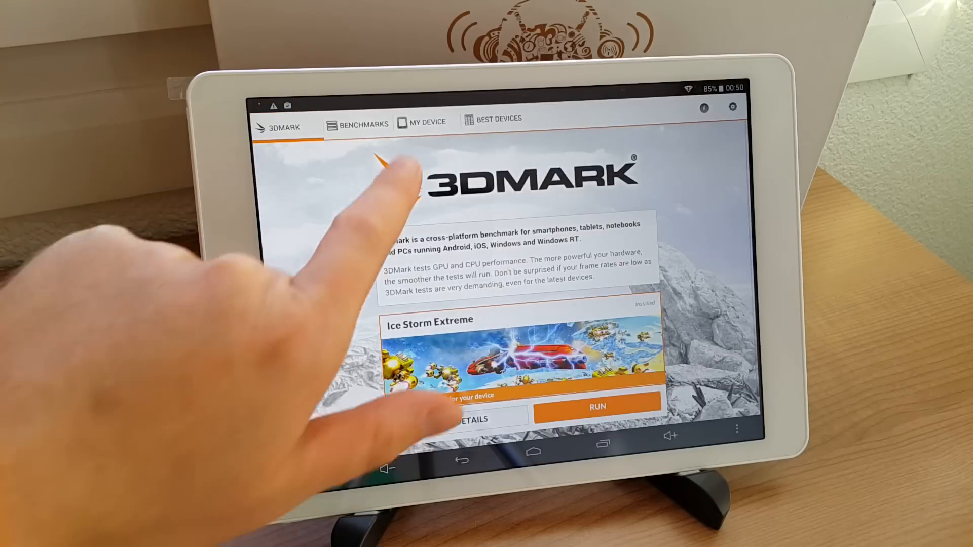
click(357, 124)
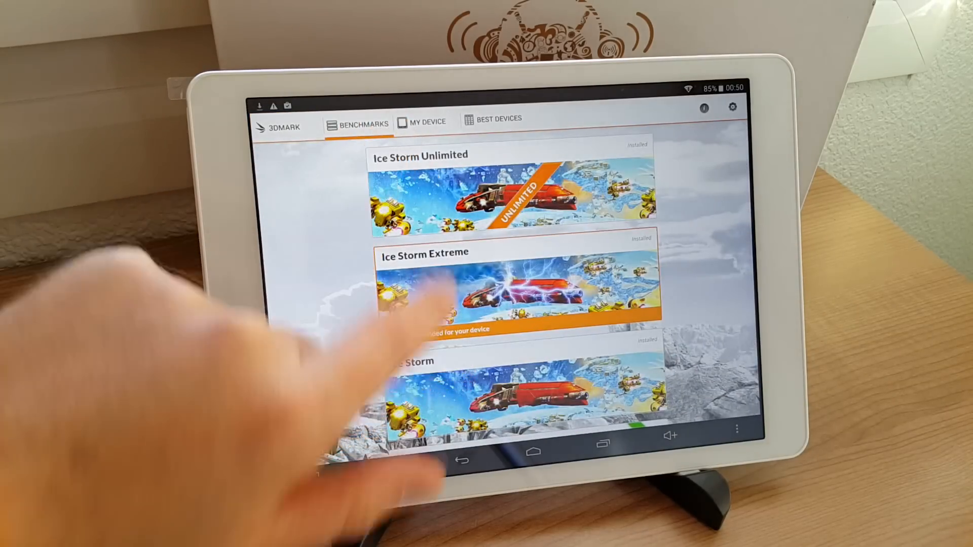
click(423, 122)
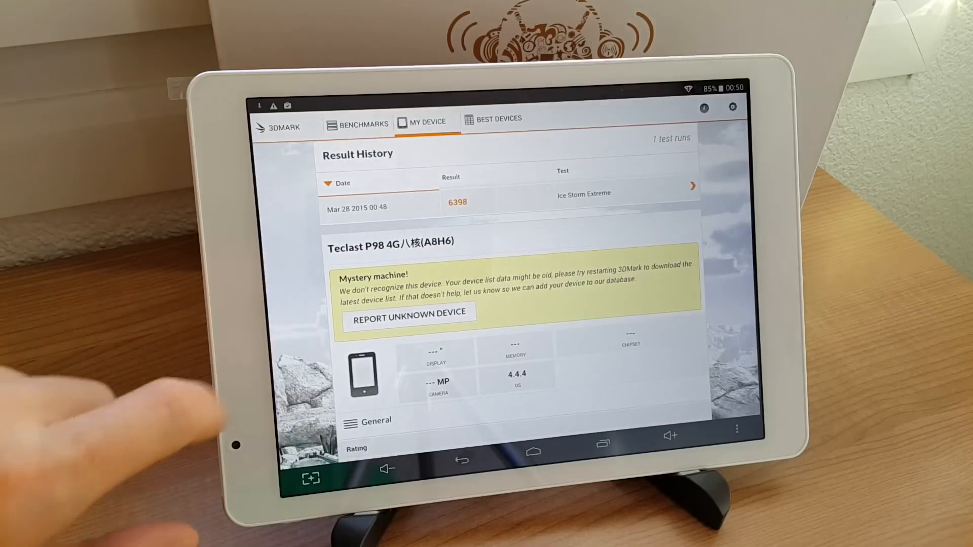
click(498, 119)
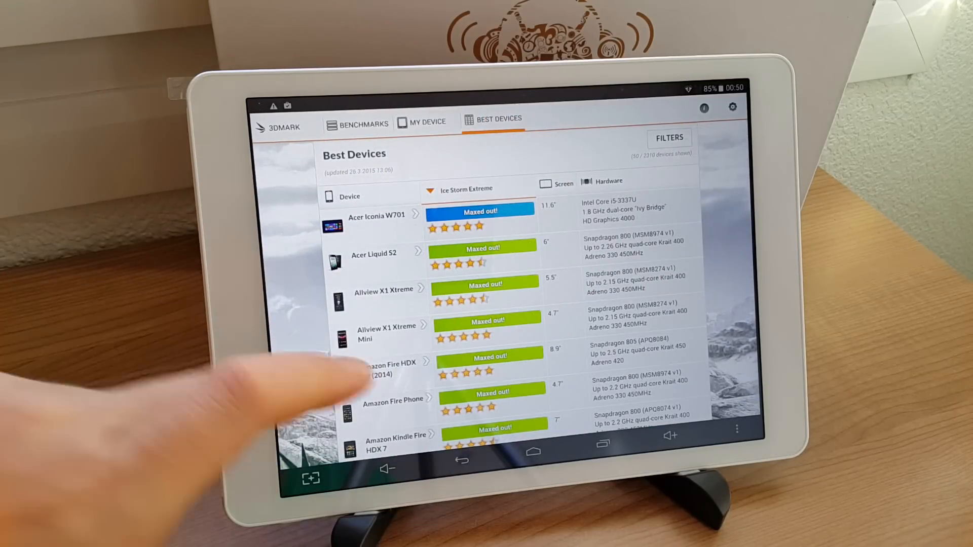
scroll(349, 267, down, 10)
scroll(349, 266, up, 5)
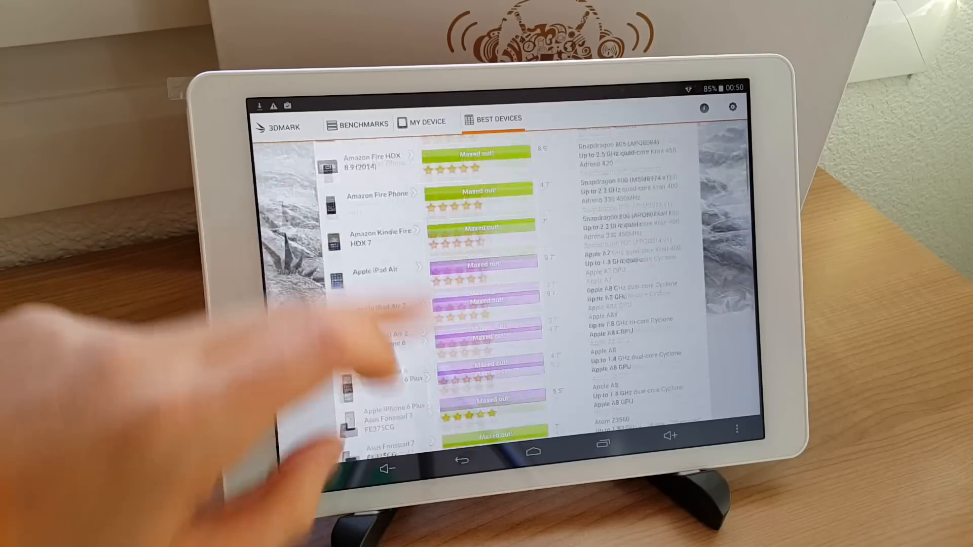
click(426, 122)
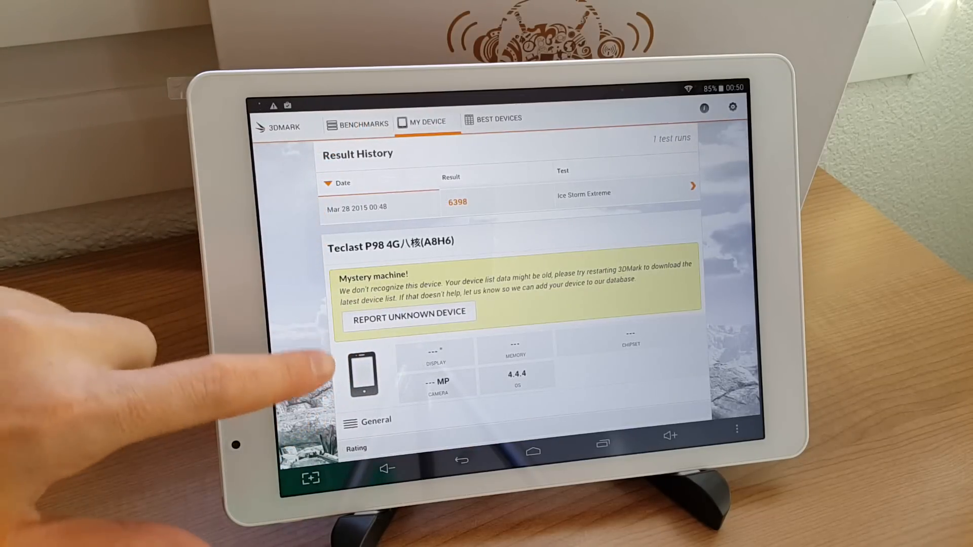
scroll(510, 304, down, 5)
scroll(509, 304, up, 5)
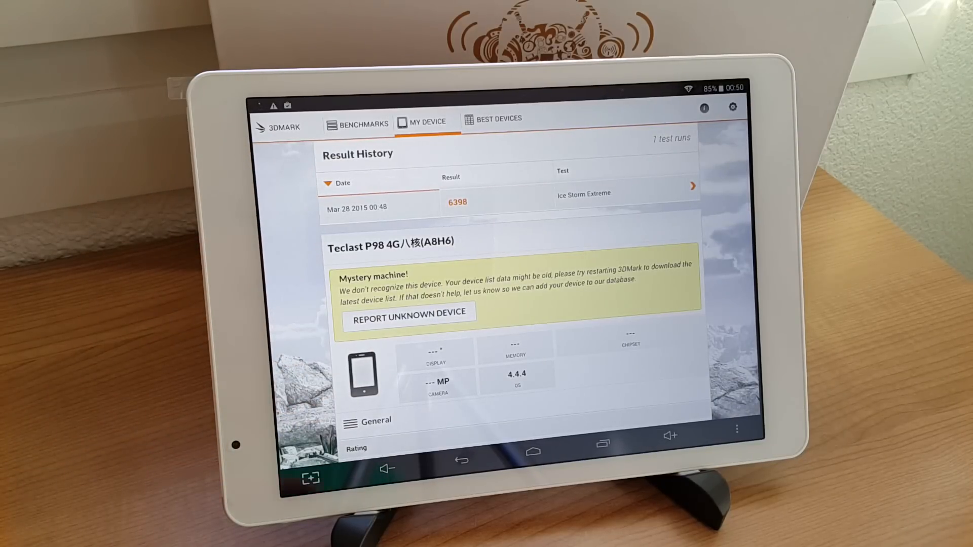
click(461, 460)
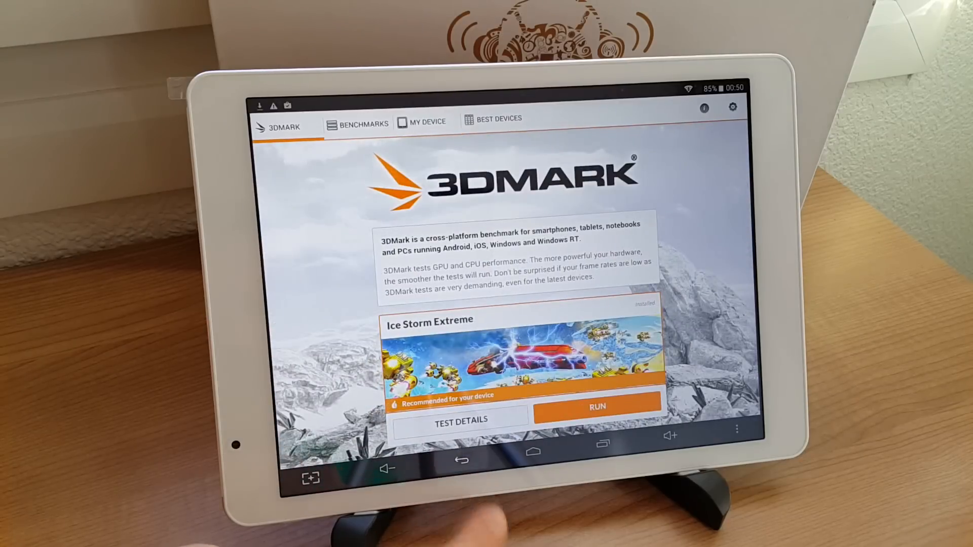
- Exit 3DMark, launch Unity Bench Enhanced and start its 720p benchmark run
click(461, 460)
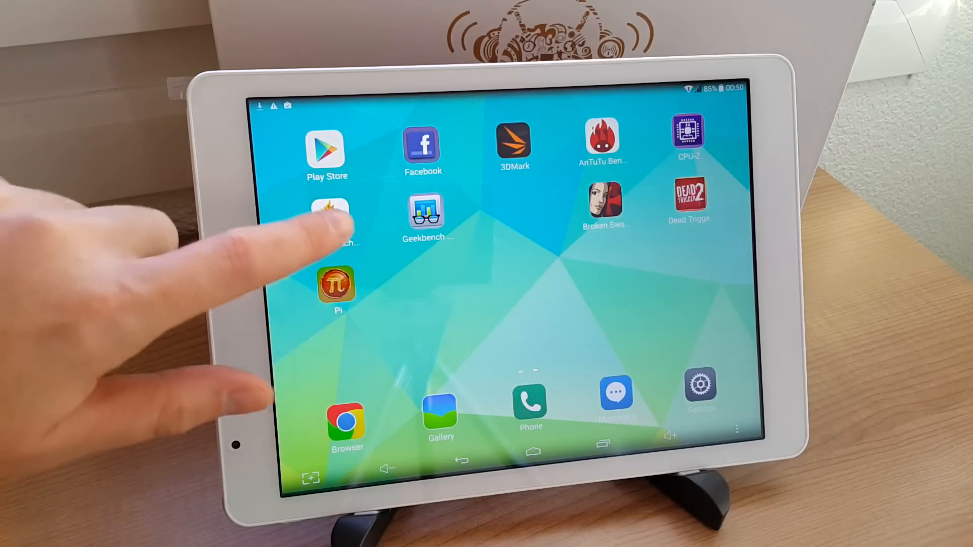
click(331, 219)
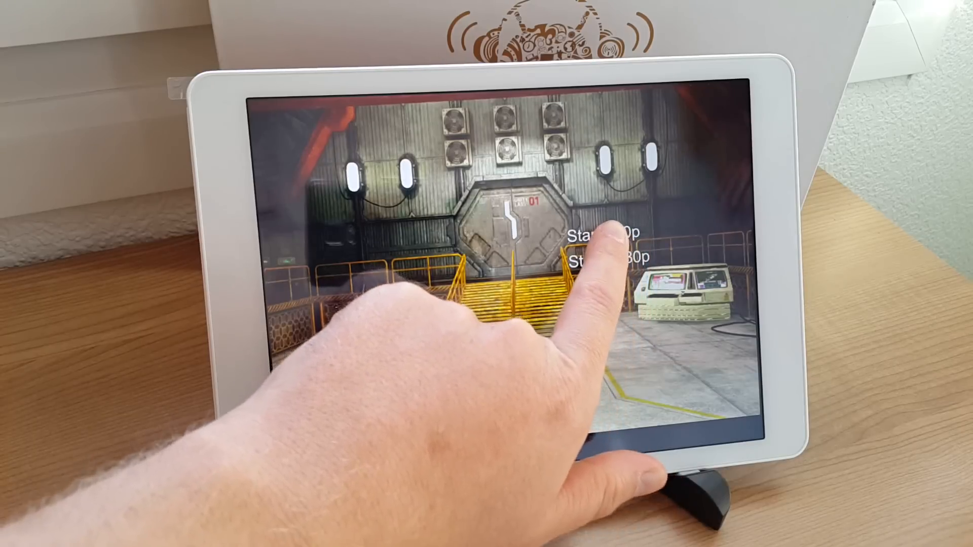
click(601, 237)
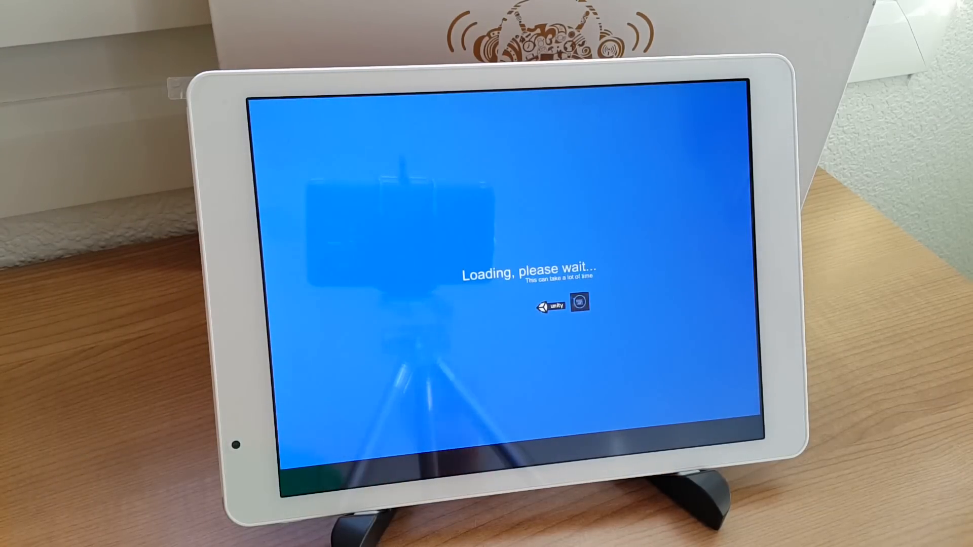